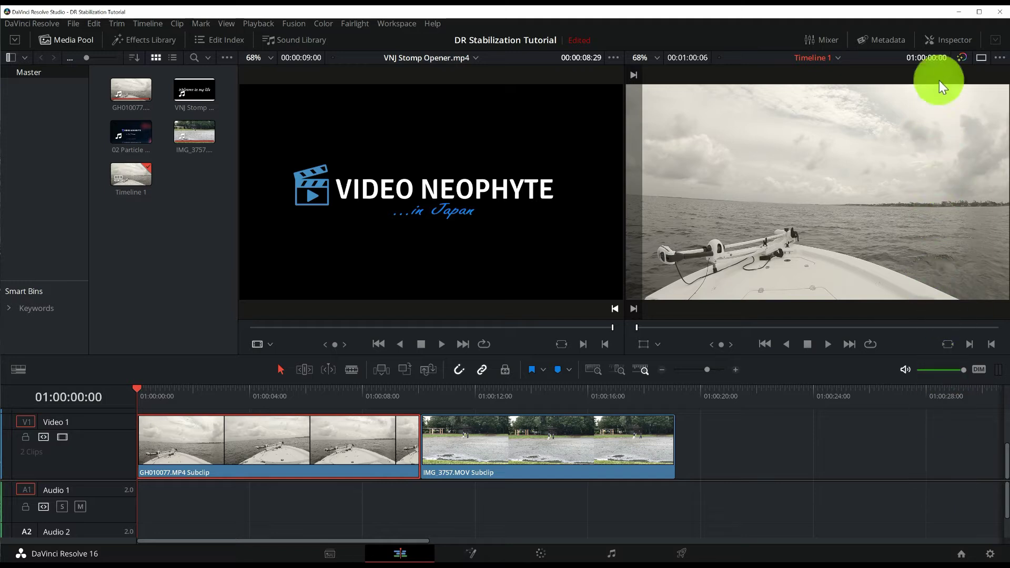
# Open the Stabilization settings of the GH010077.MP4 boat clip in the Inspector and review the available stabilization modes
pyautogui.click(951, 40)
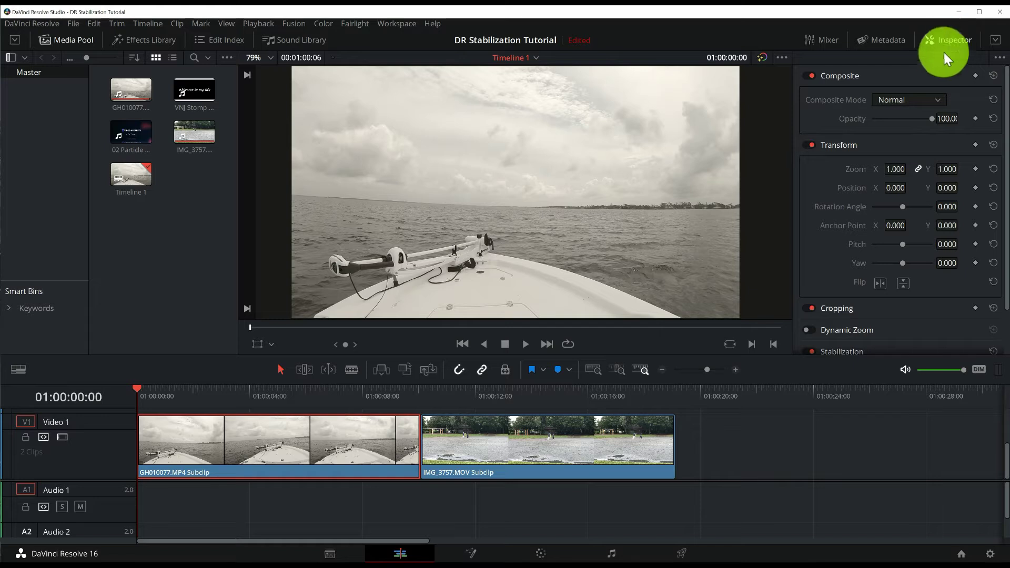
pyautogui.scroll(-3, 895, 179)
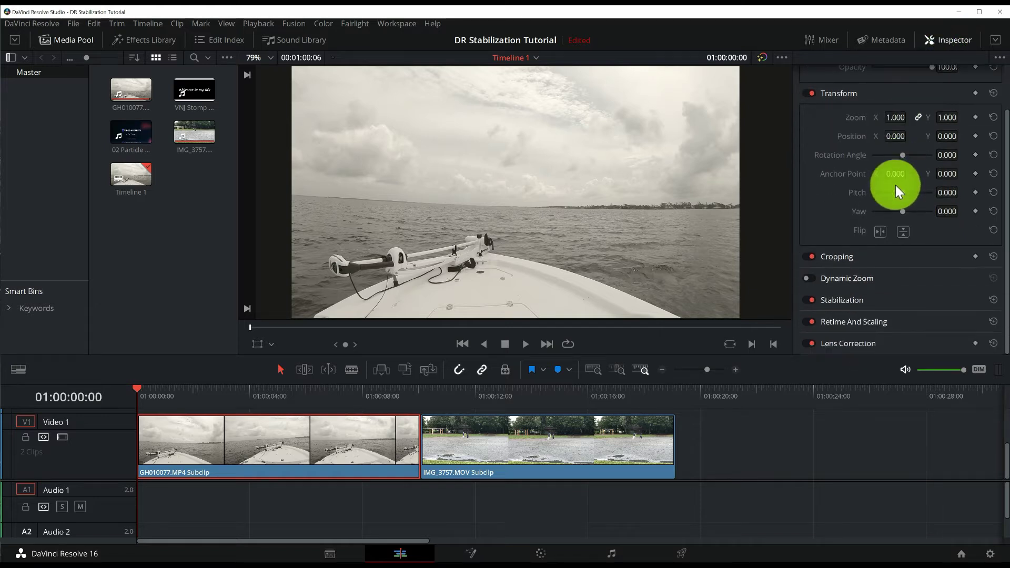
pyautogui.click(863, 298)
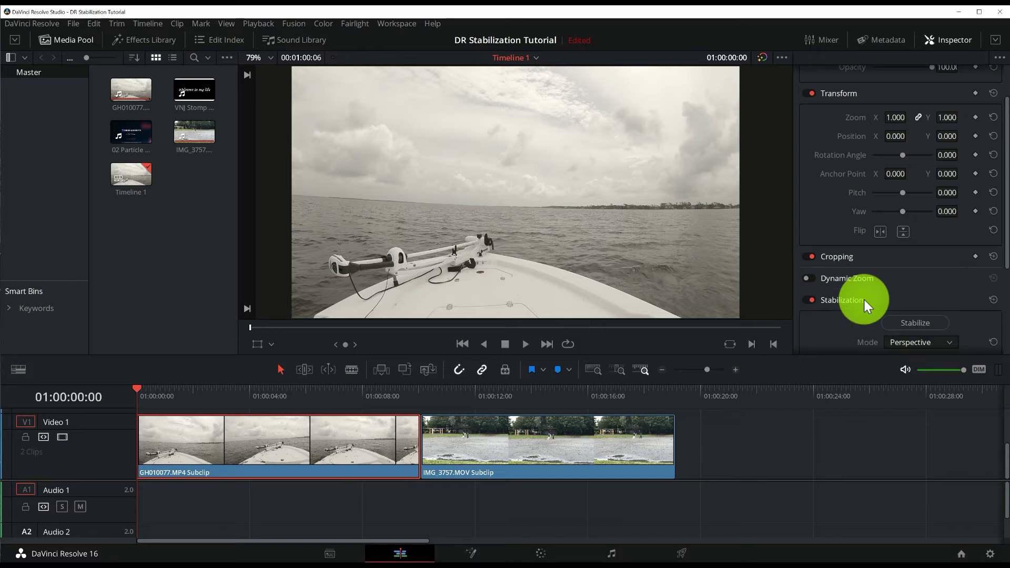
pyautogui.scroll(-5, 863, 299)
pyautogui.scroll(-3, 864, 298)
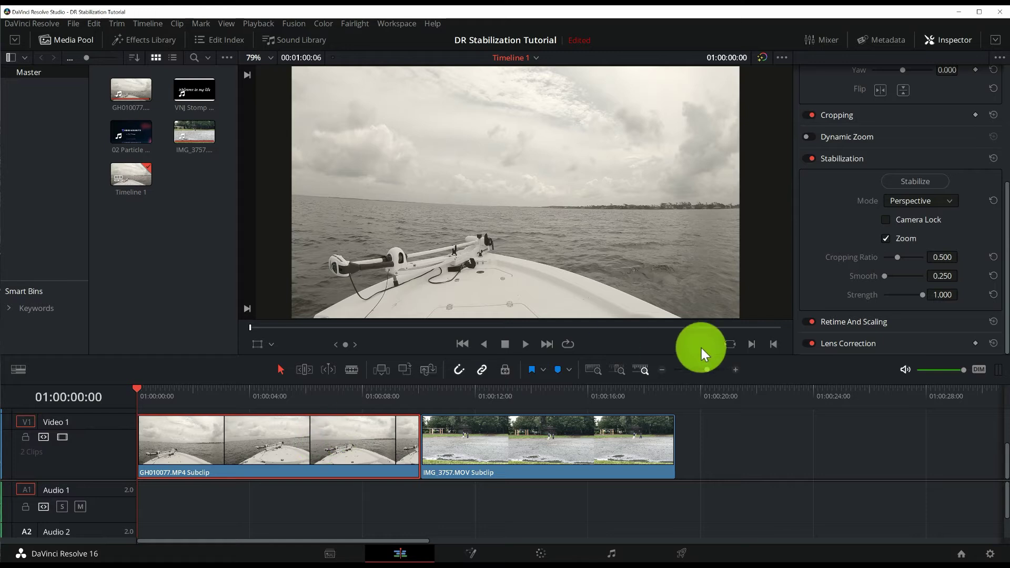
pyautogui.click(951, 203)
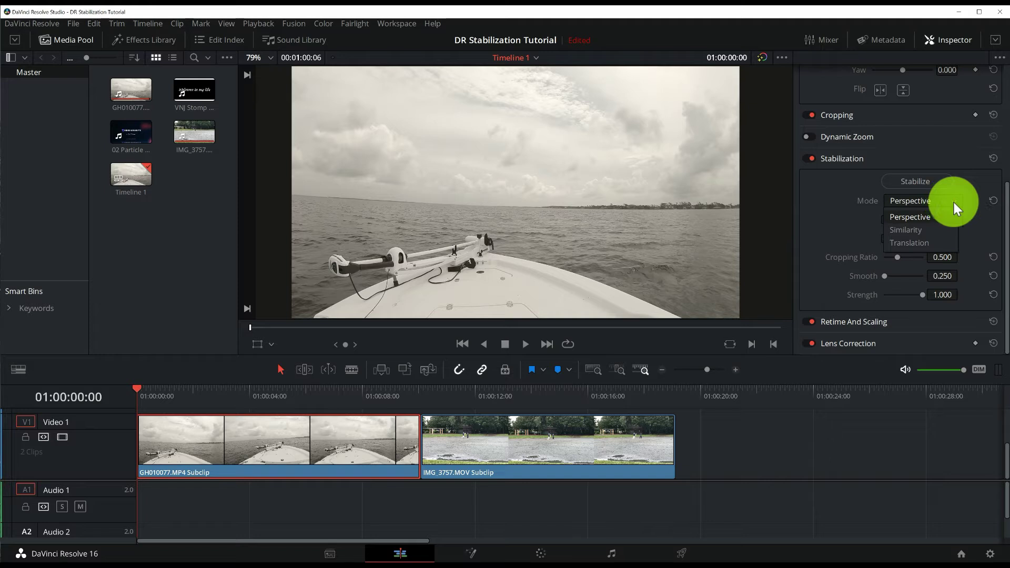
pyautogui.click(970, 203)
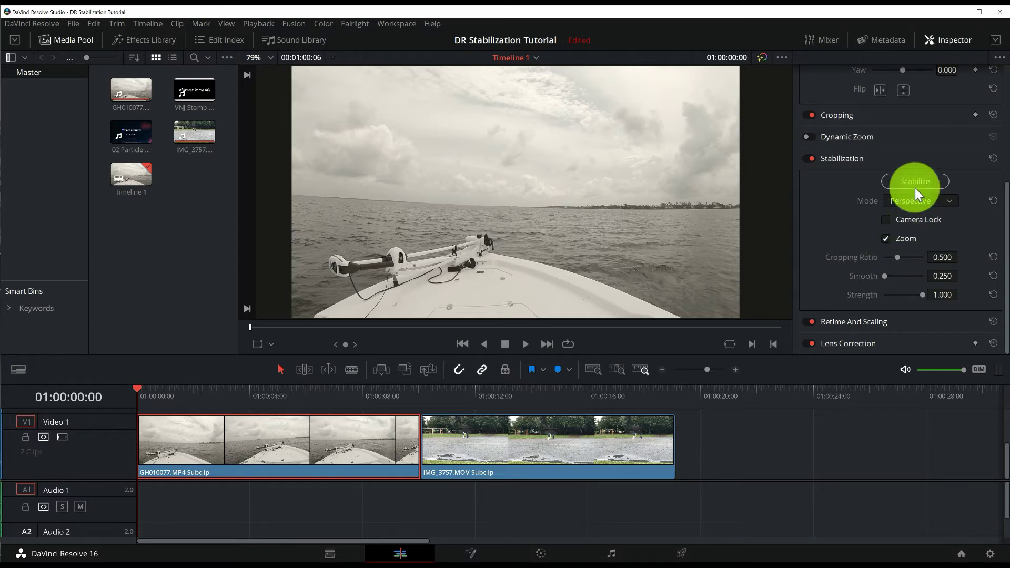
# Play the original boat clip to check its shake, and return the playhead to the timeline start
pyautogui.click(524, 345)
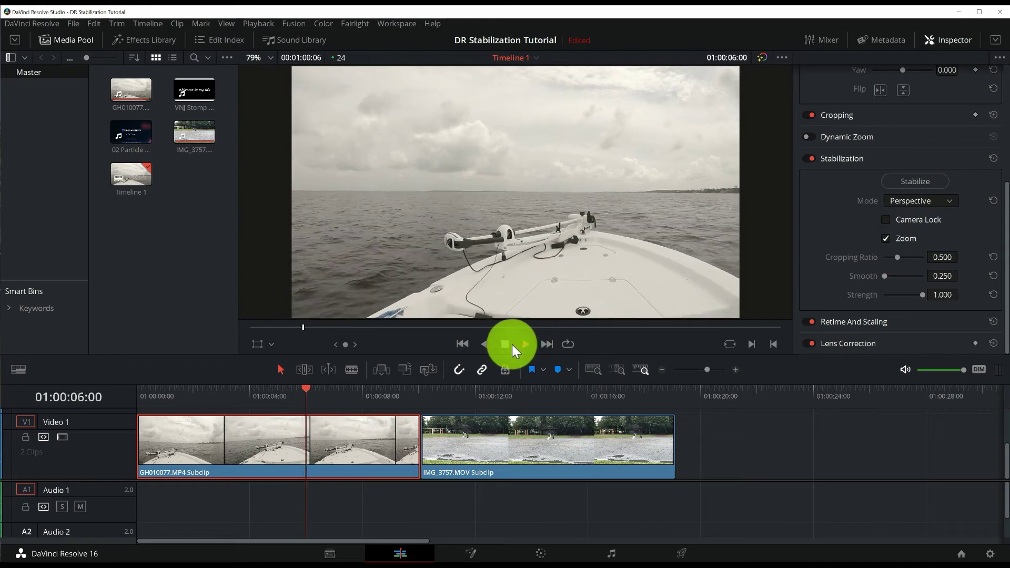
pyautogui.click(504, 344)
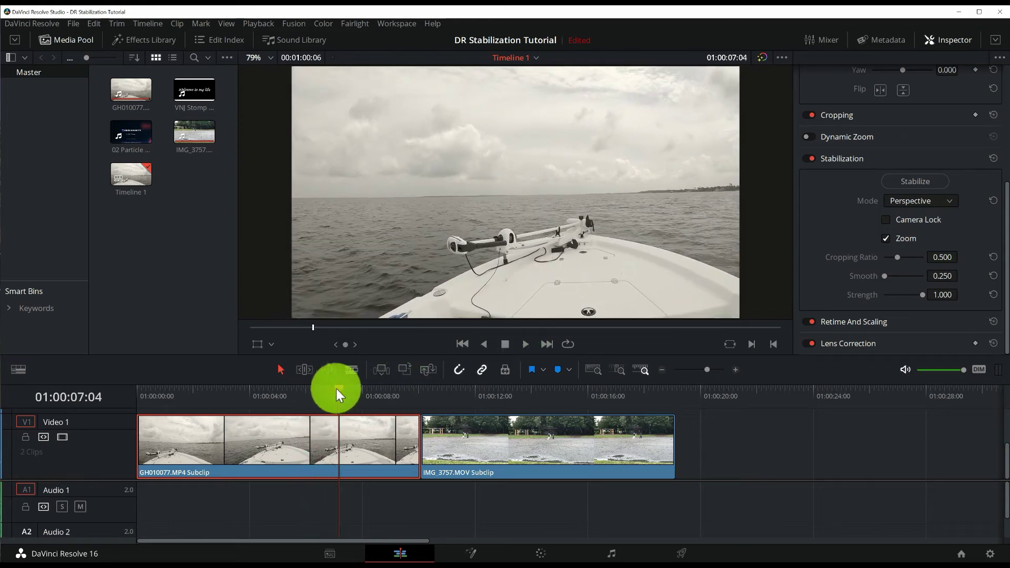
pyautogui.moveTo(336, 389); pyautogui.dragTo(139, 365)
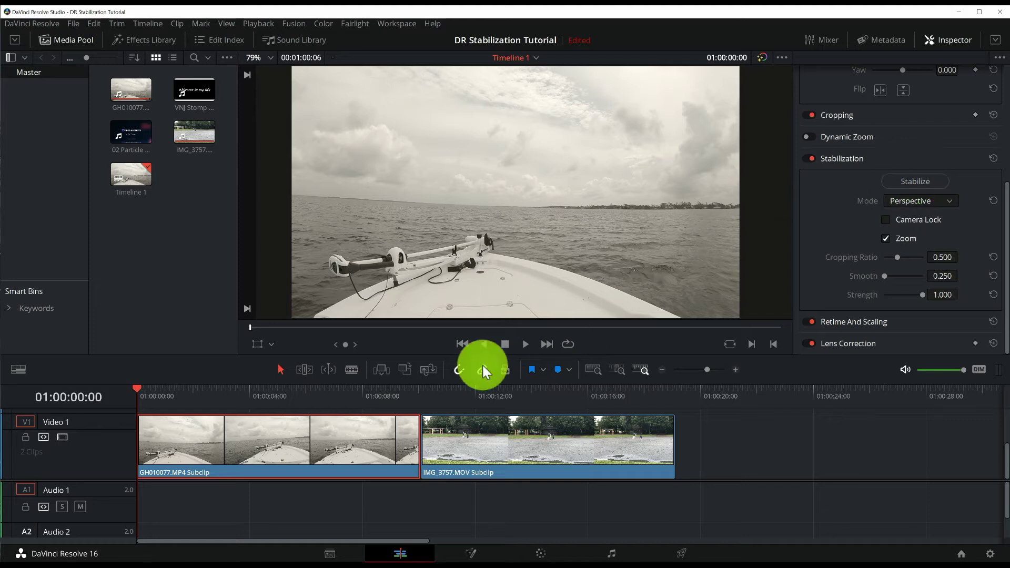
# Stabilize the boat clip in Perspective mode, preview it, and return the playhead to the timeline start
pyautogui.click(916, 182)
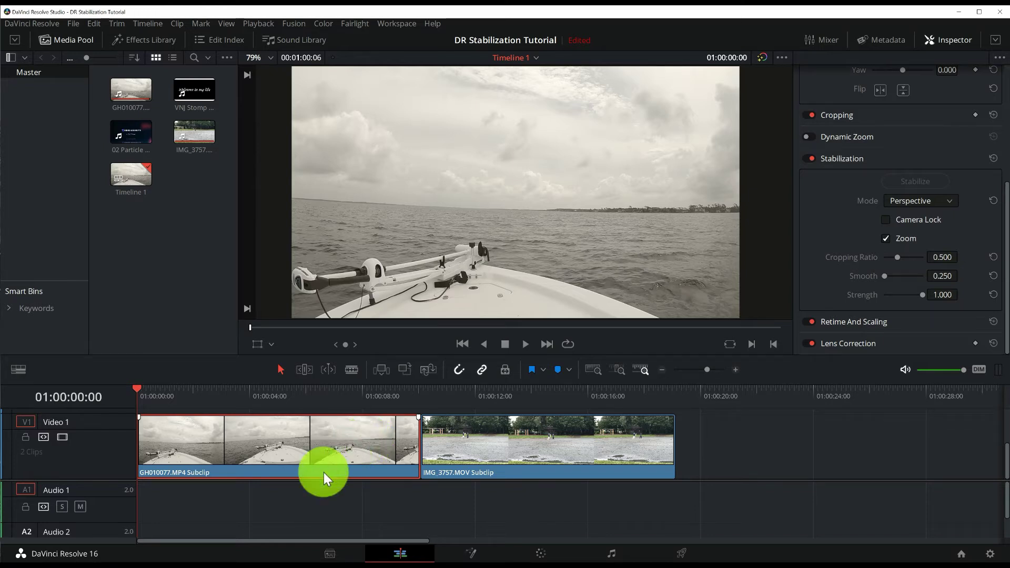
pyautogui.click(525, 344)
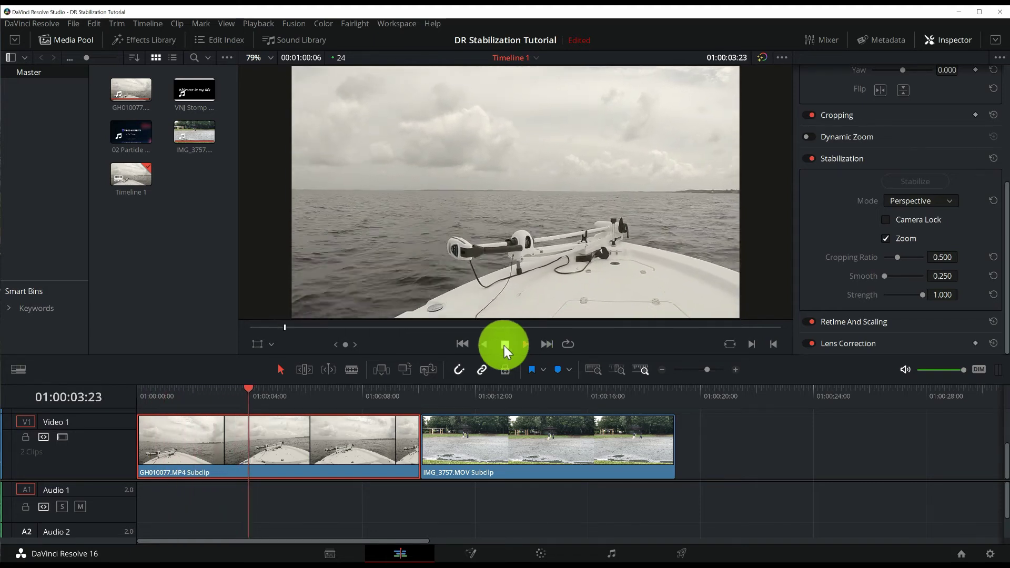
pyautogui.click(504, 346)
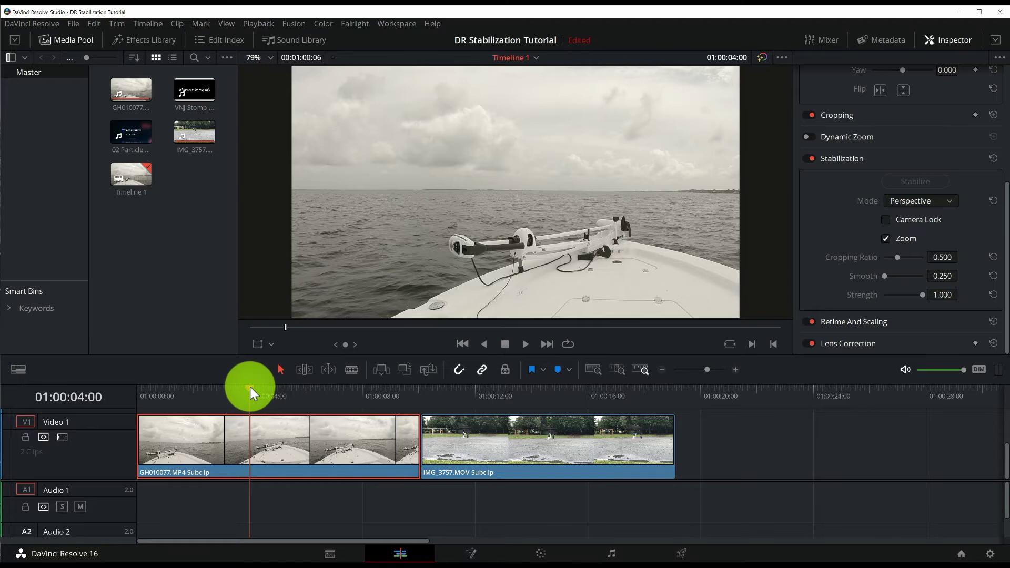
pyautogui.moveTo(250, 387); pyautogui.dragTo(125, 386)
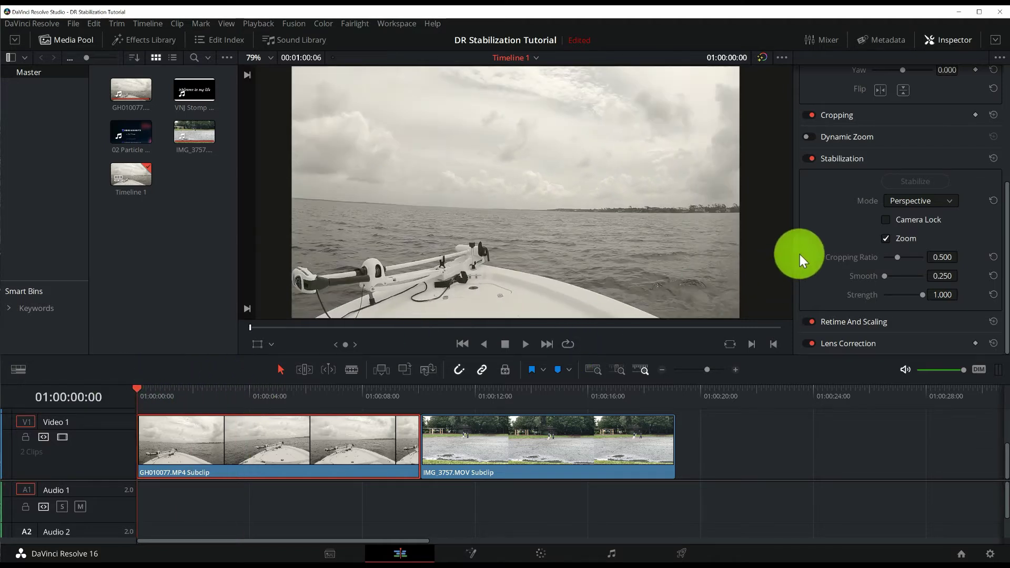
# Stabilize the boat clip in Similarity mode and play it back to check the motion
pyautogui.click(950, 201)
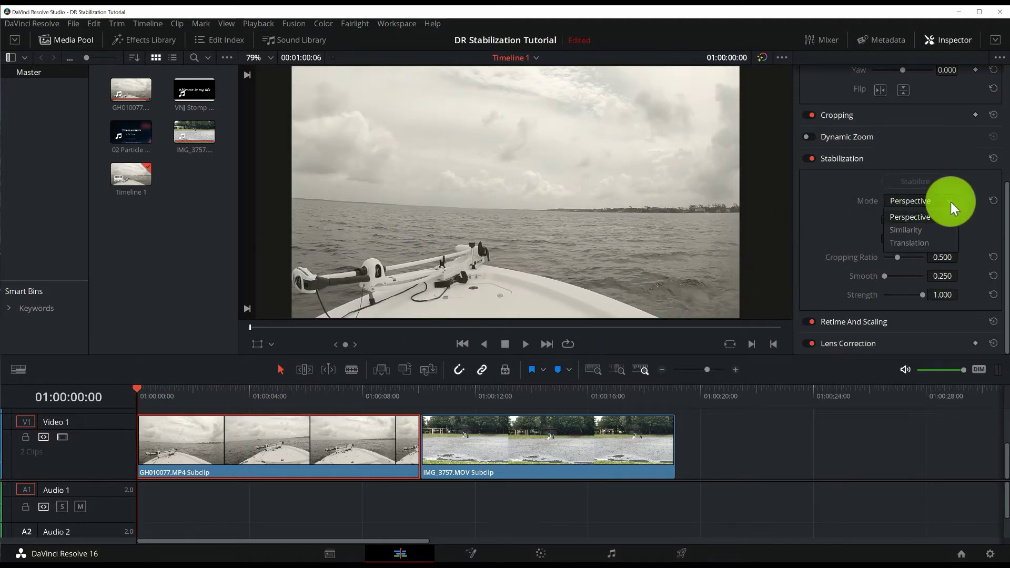
pyautogui.click(905, 230)
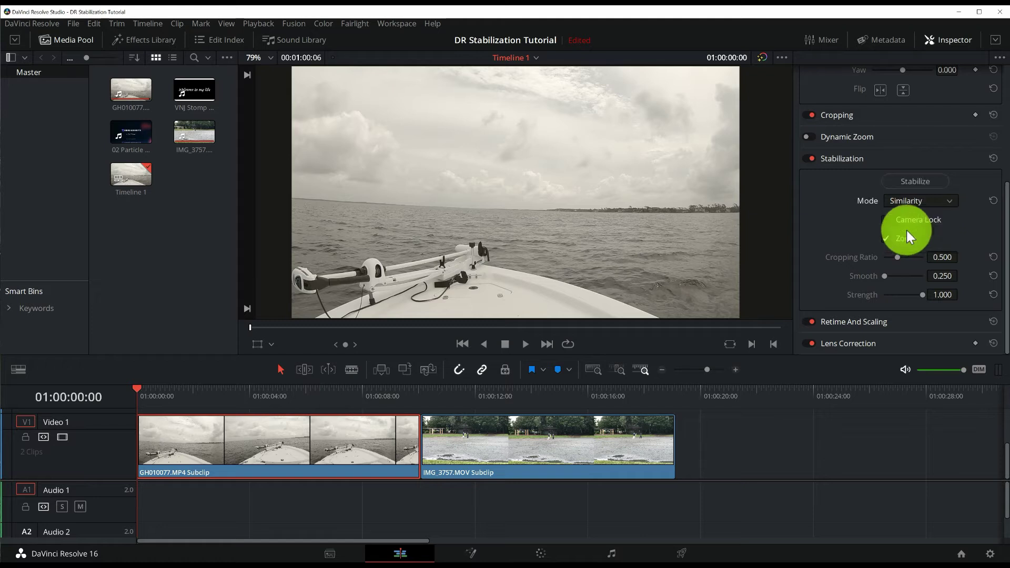
pyautogui.click(917, 181)
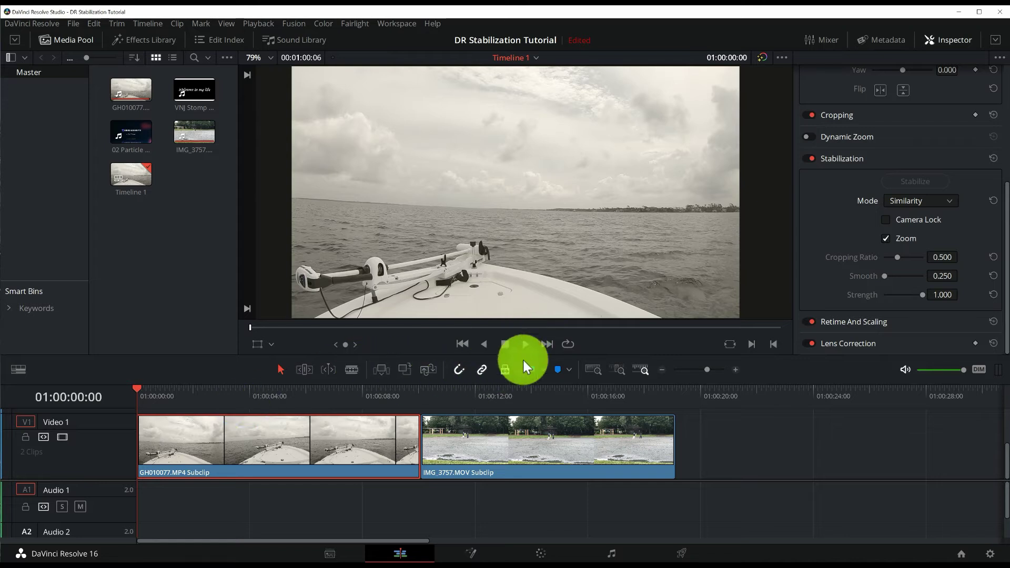
pyautogui.click(526, 343)
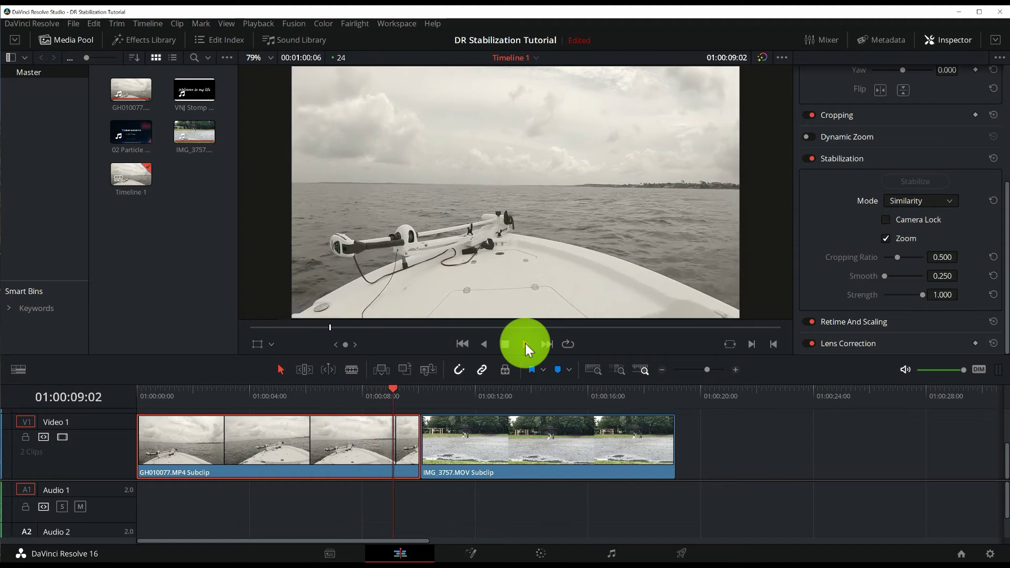
pyautogui.click(504, 345)
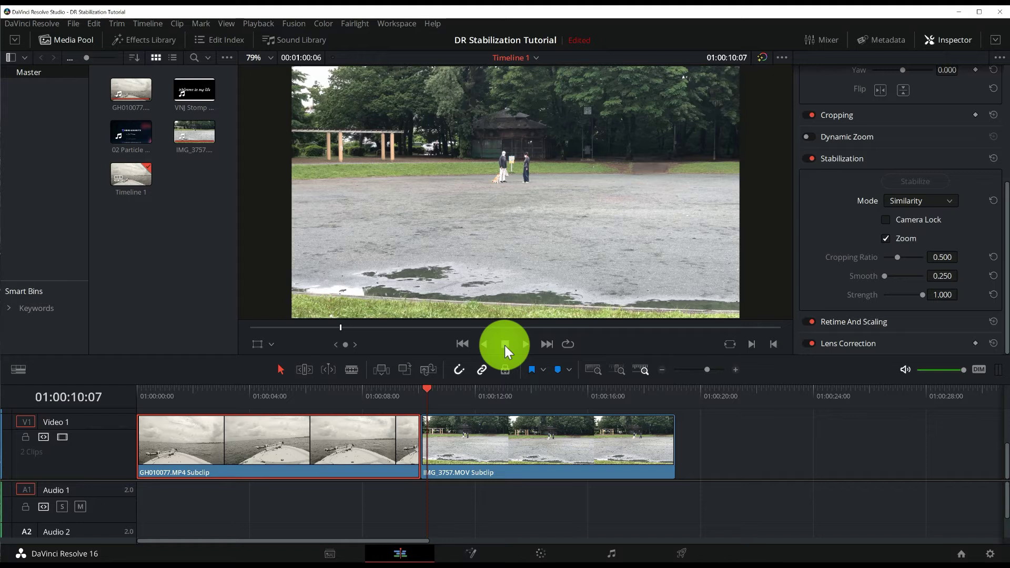
# Play the original IMG_3757.MOV park clip from its first frame, and return the playhead to that clip's start
pyautogui.moveTo(434, 383); pyautogui.dragTo(427, 389)
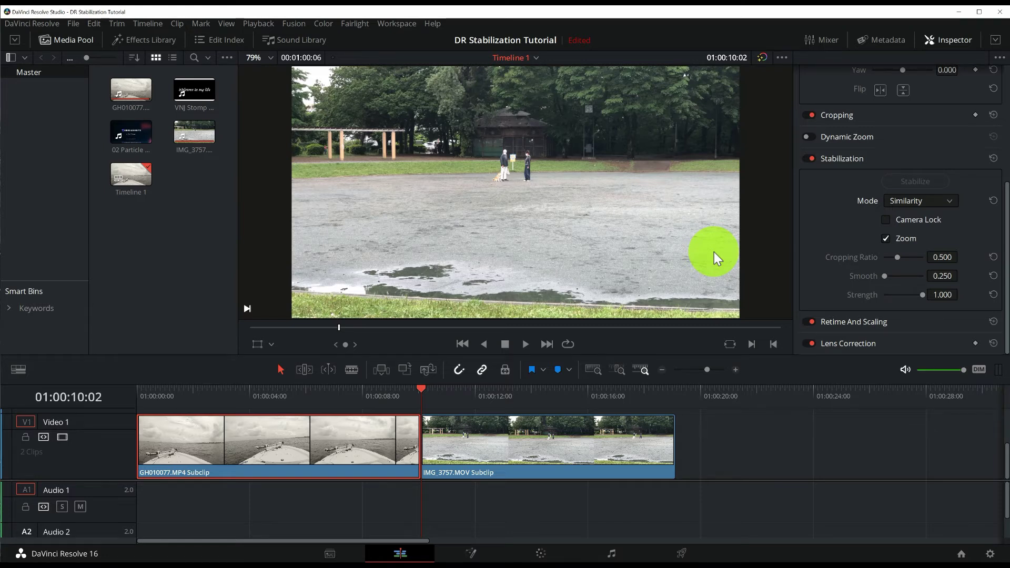
pyautogui.click(525, 345)
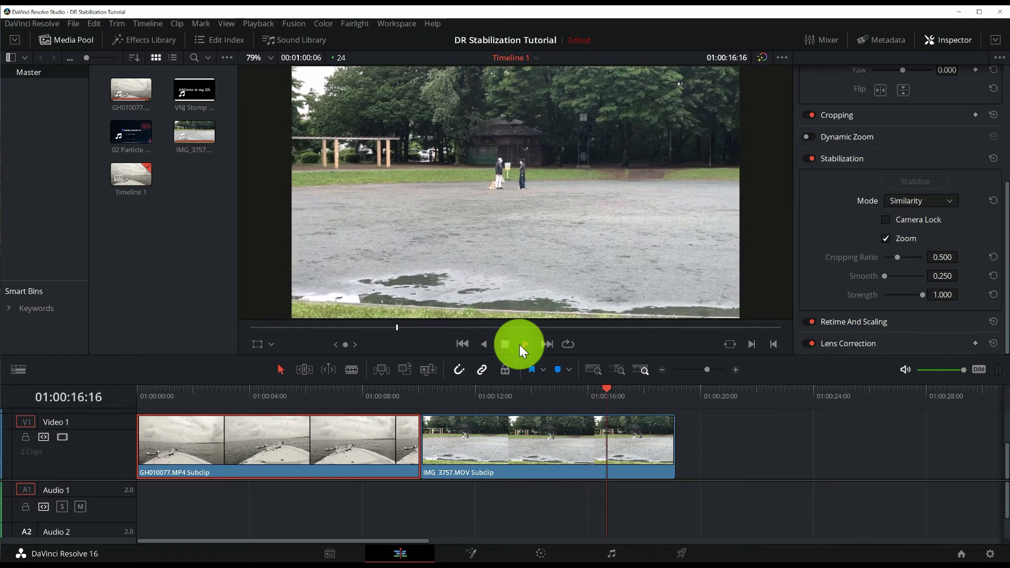
pyautogui.click(506, 344)
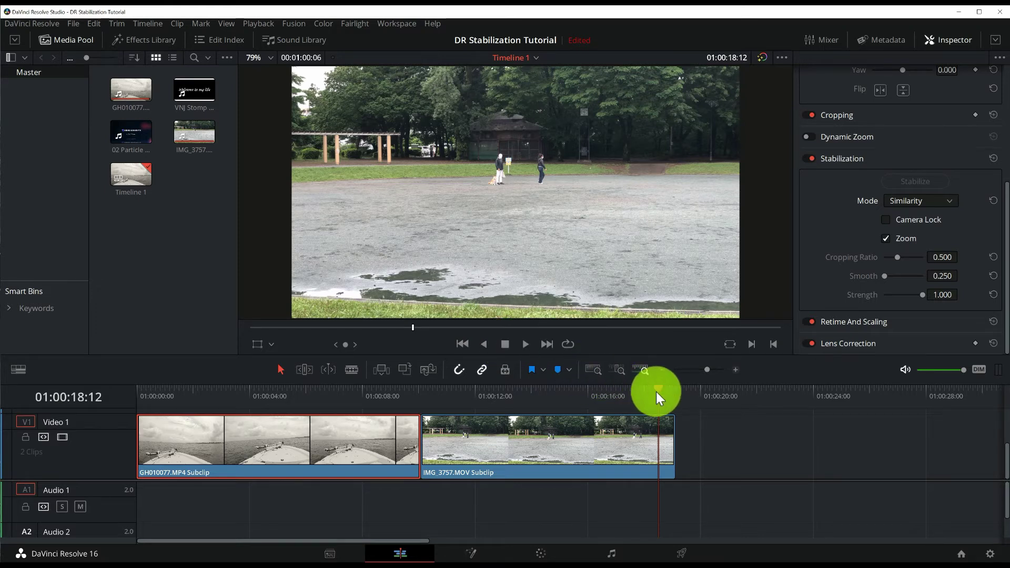
pyautogui.moveTo(657, 391); pyautogui.dragTo(422, 391)
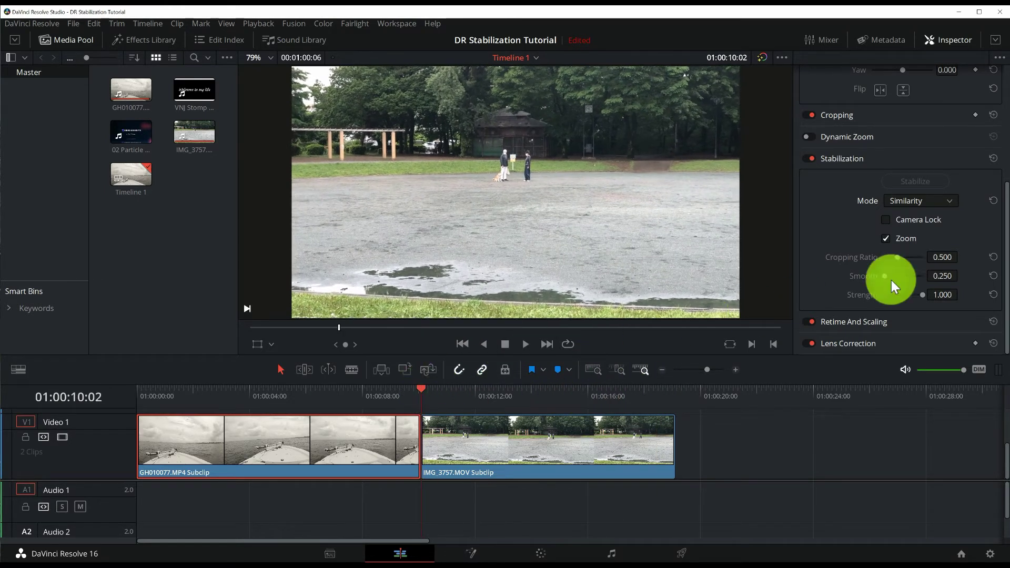
# Set the boat clip's stabilization mode to Perspective and enable Camera Lock
pyautogui.click(949, 203)
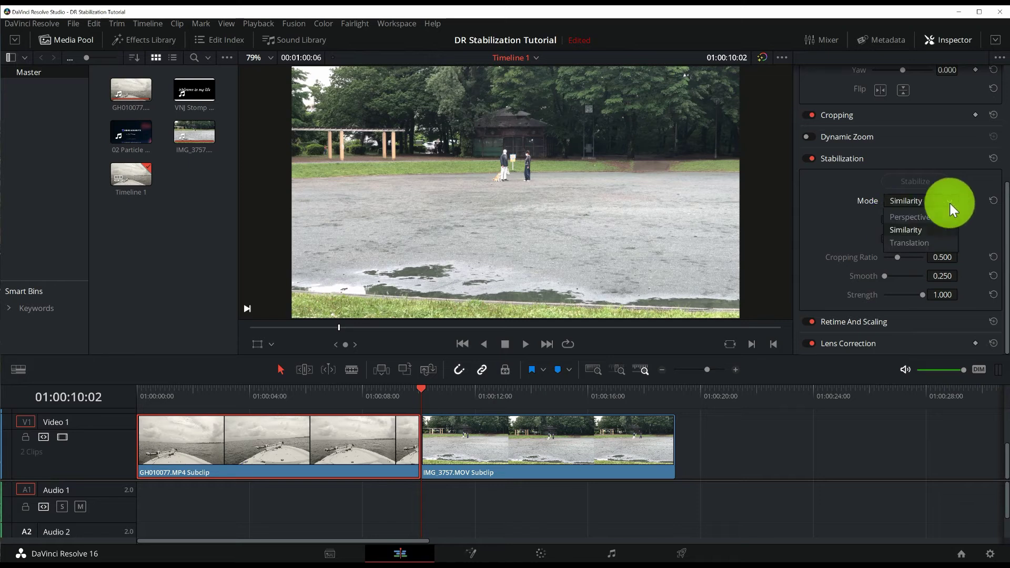
pyautogui.click(931, 215)
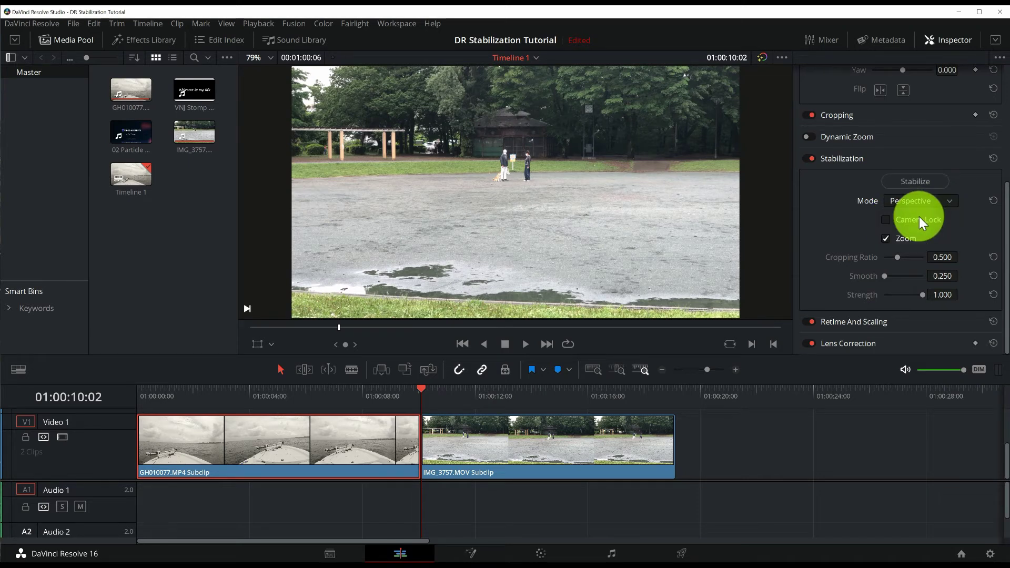
pyautogui.click(886, 220)
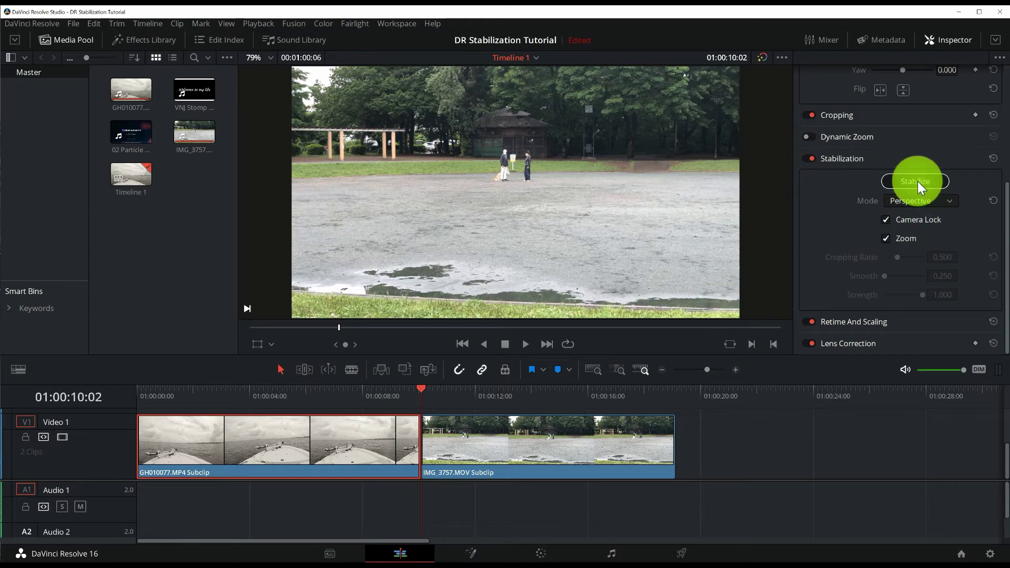
# Stabilize the IMG_3757.MOV park clip with Camera Lock enabled, and play it back to check the result
pyautogui.click(526, 437)
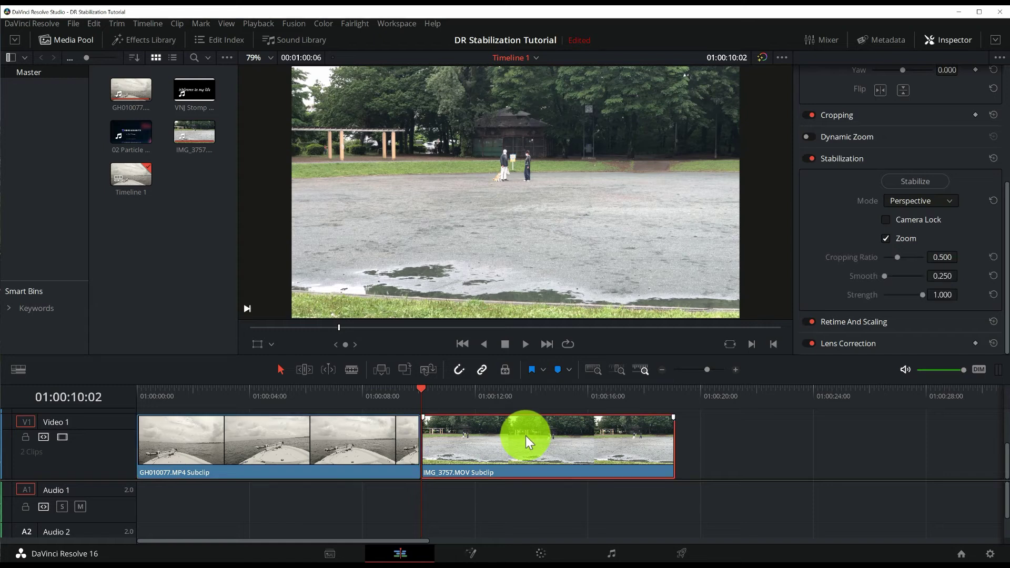
pyautogui.click(886, 221)
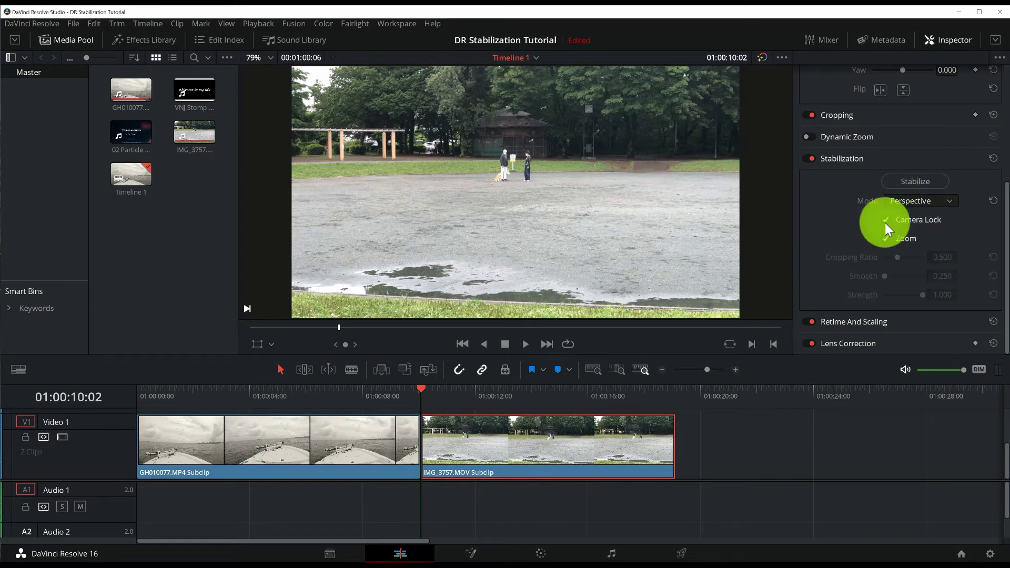
pyautogui.click(916, 179)
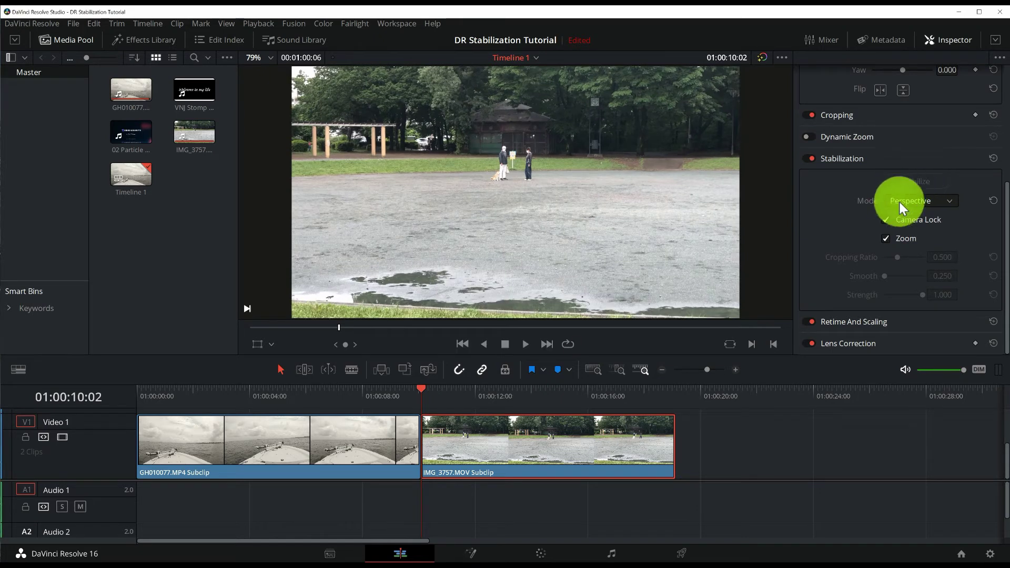
pyautogui.click(525, 343)
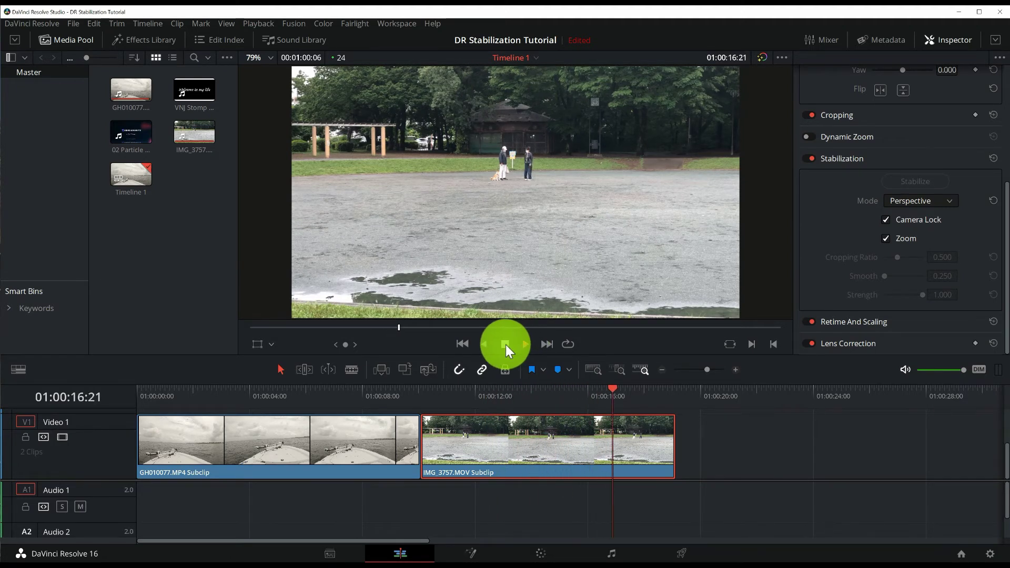
pyautogui.click(504, 344)
# Return the playhead to the timeline start and disable Camera Lock for the park clip
pyautogui.press('Home')
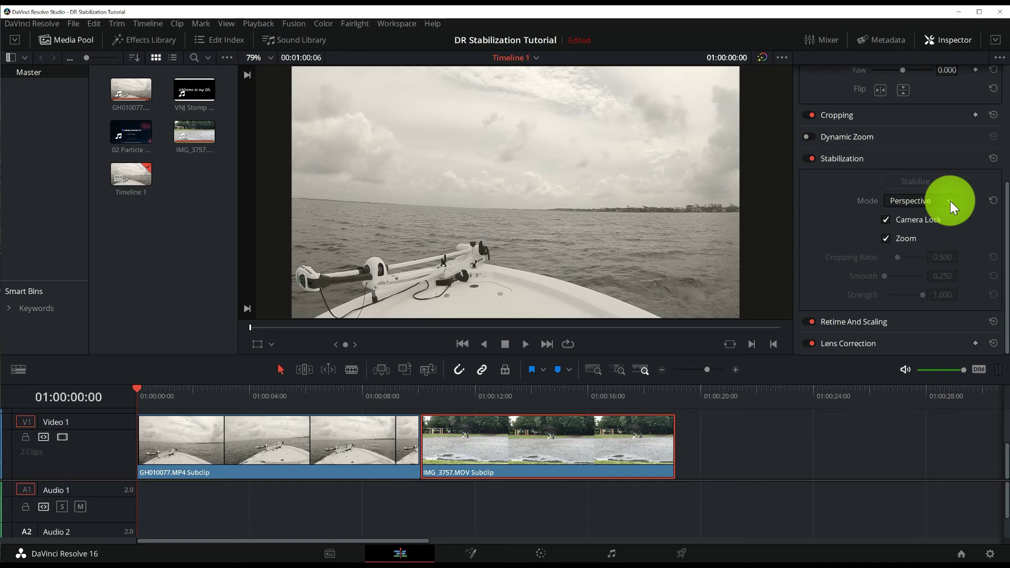
pyautogui.click(889, 221)
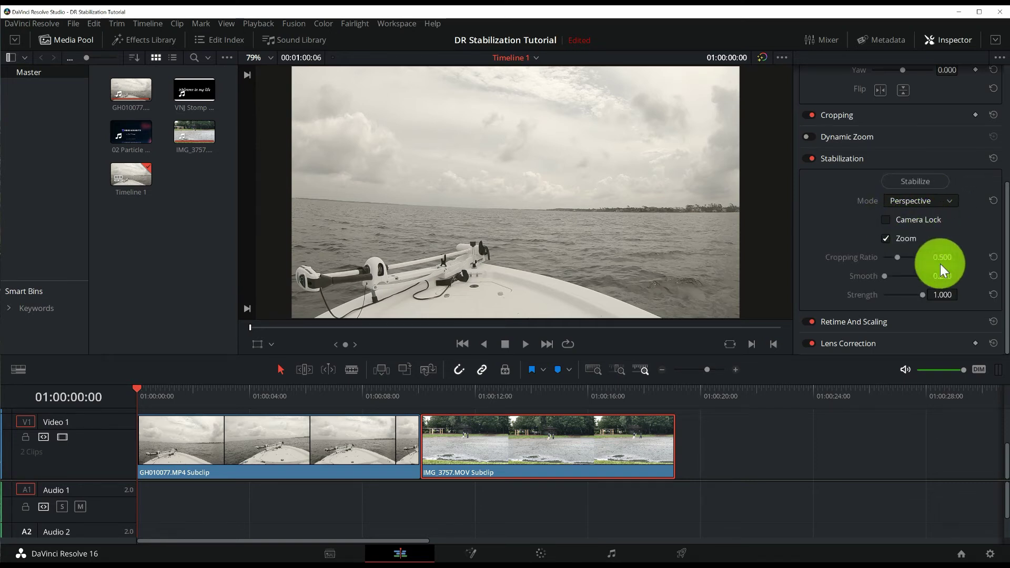